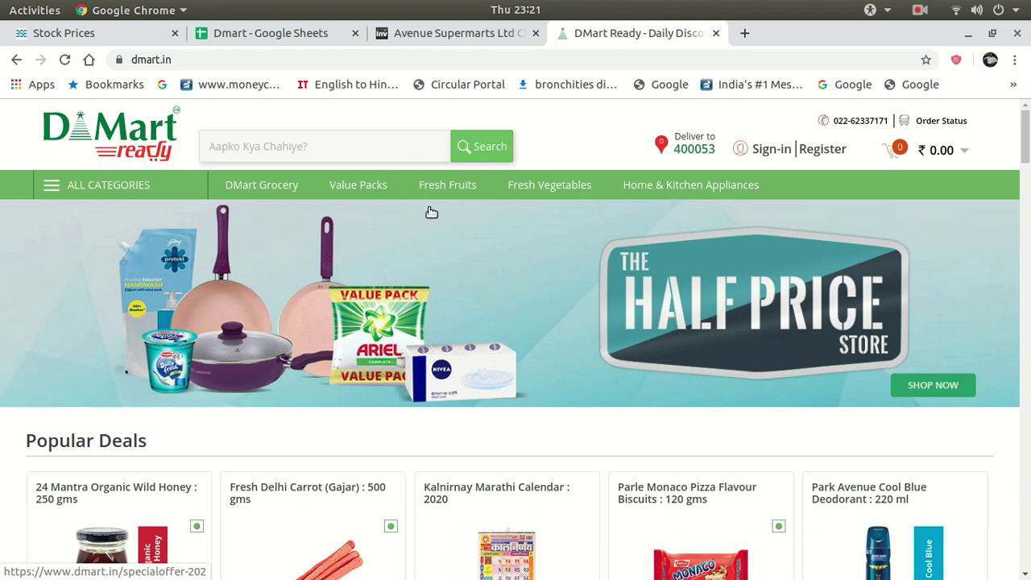
- Switch to the Dmart spreadsheet in Google Sheets to review its yearly financial data
{"action": "left_click", "coordinate": [288, 38]}
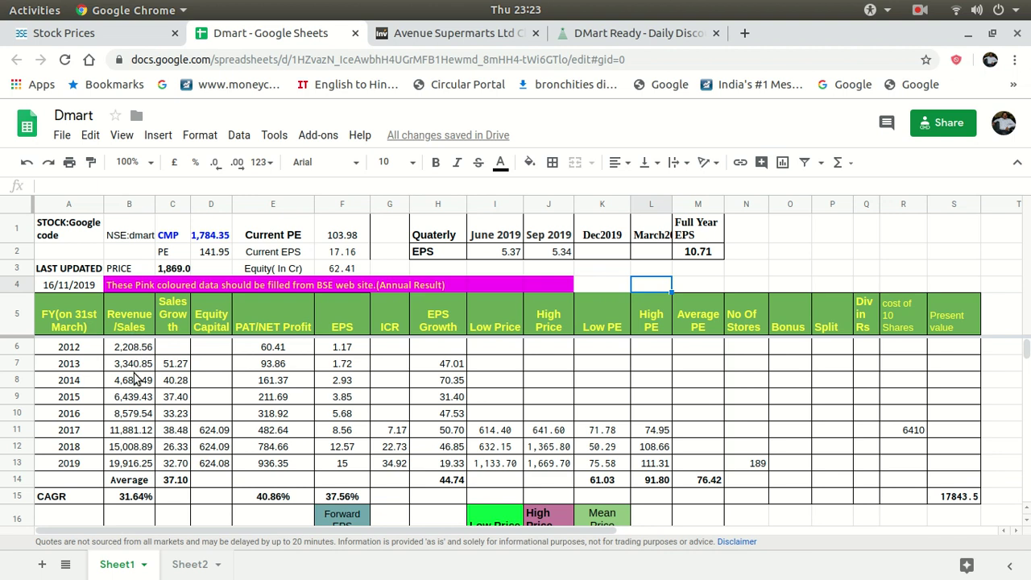
- Search the BSE India site's quotes for DMAR and open the Avenue Supermarts Ltd stock page
{"action": "left_click", "coordinate": [105, 33]}
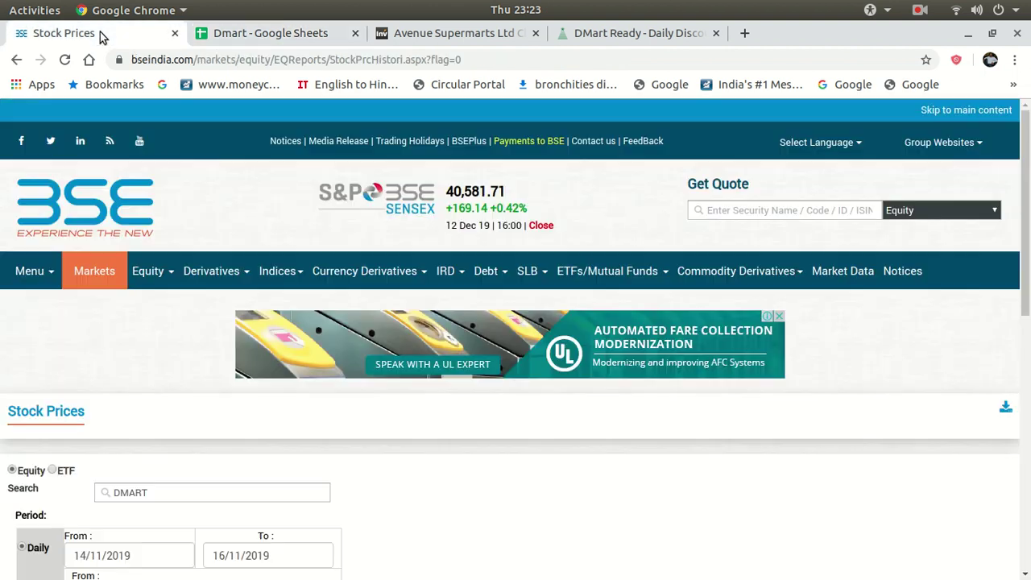
{"action": "left_click", "coordinate": [782, 210]}
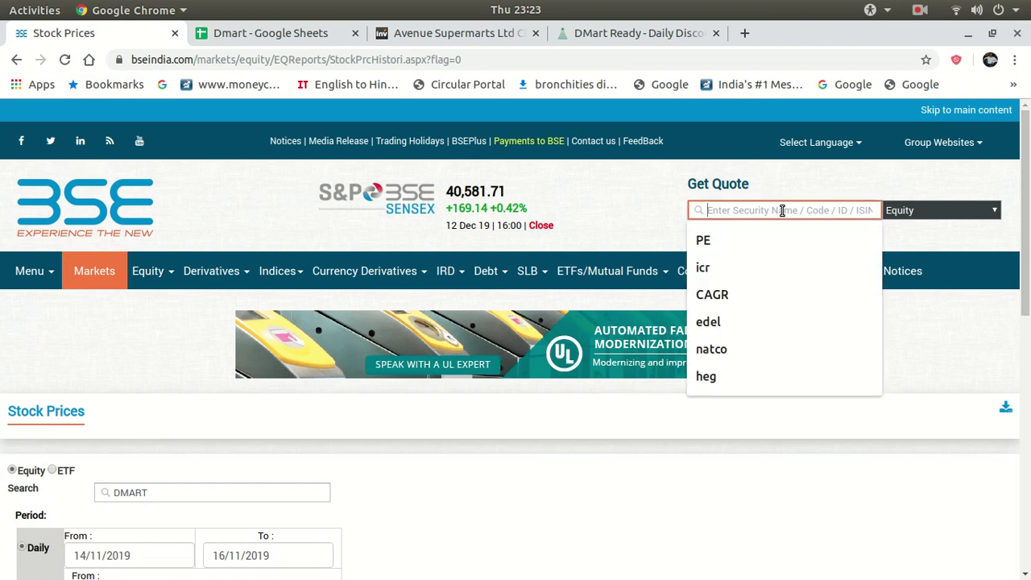
{"action": "type", "text": "D"}
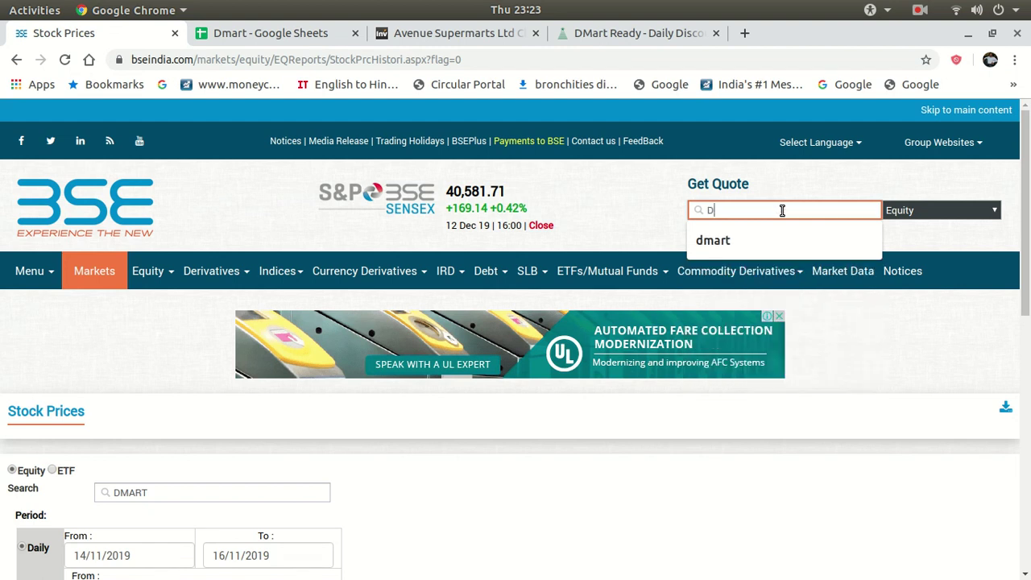
{"action": "type", "text": "MART"}
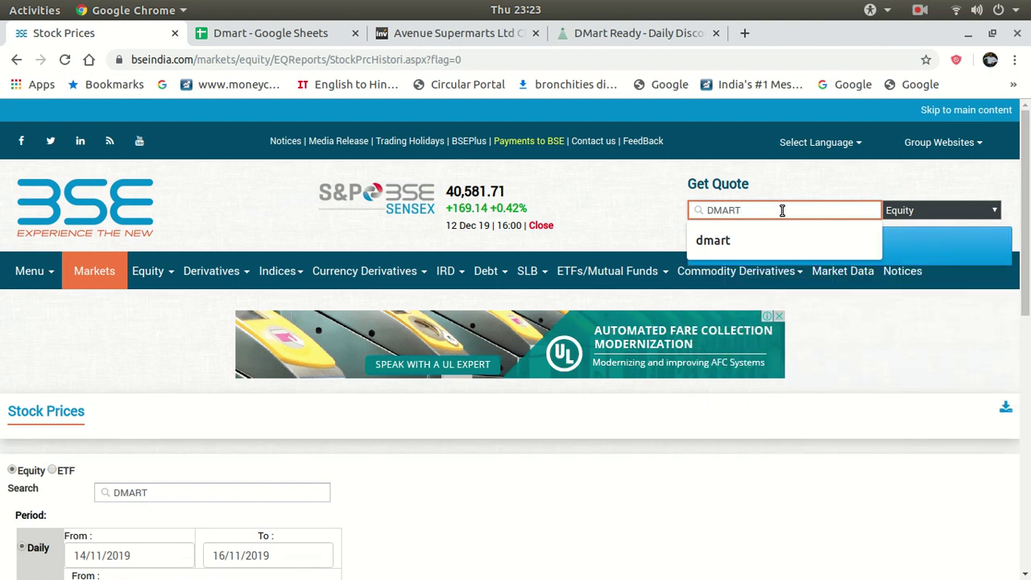
{"action": "key", "text": "BackSpace"}
{"action": "key", "text": "BackSpace"}
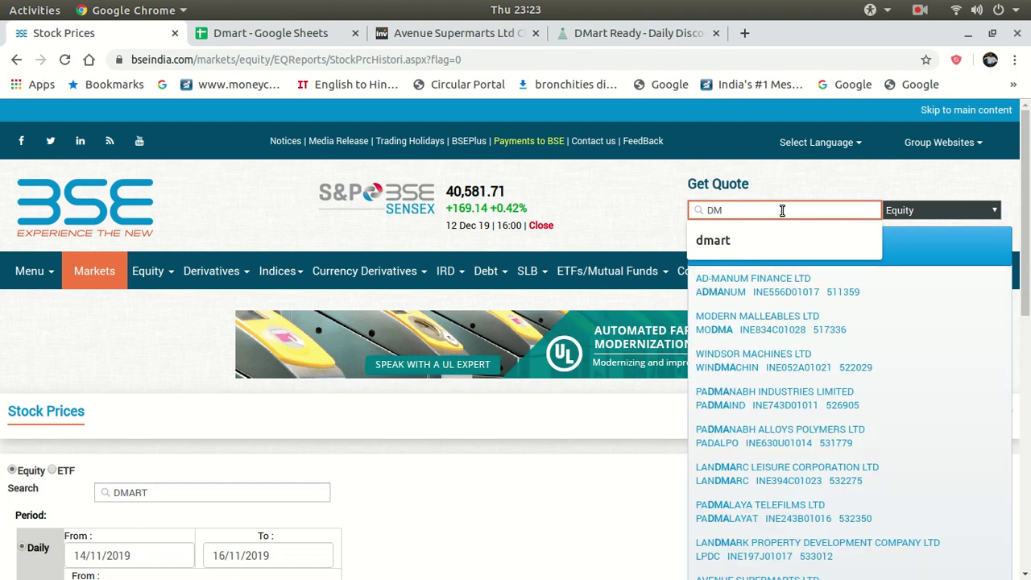
{"action": "key", "text": "BackSpace"}
{"action": "key", "text": "BackSpace"}
{"action": "key", "text": "BackSpace"}
{"action": "type", "text": "DMAR"}
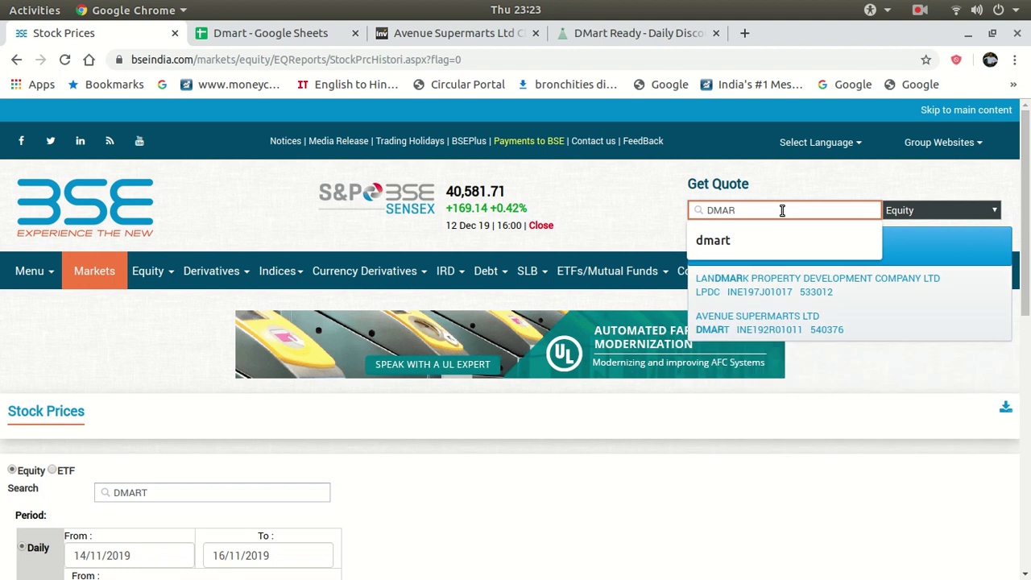
{"action": "left_click", "coordinate": [764, 327]}
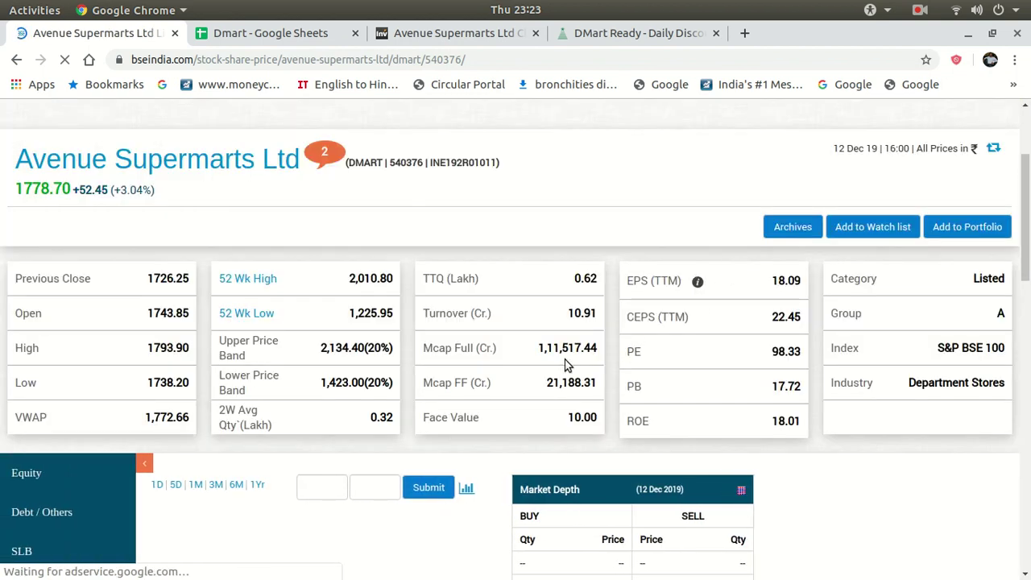
- Open the company's Financial Results Summary and show its Annual Trends
{"action": "scroll", "coordinate": [165, 429], "scroll_direction": "down", "scroll_amount": 5}
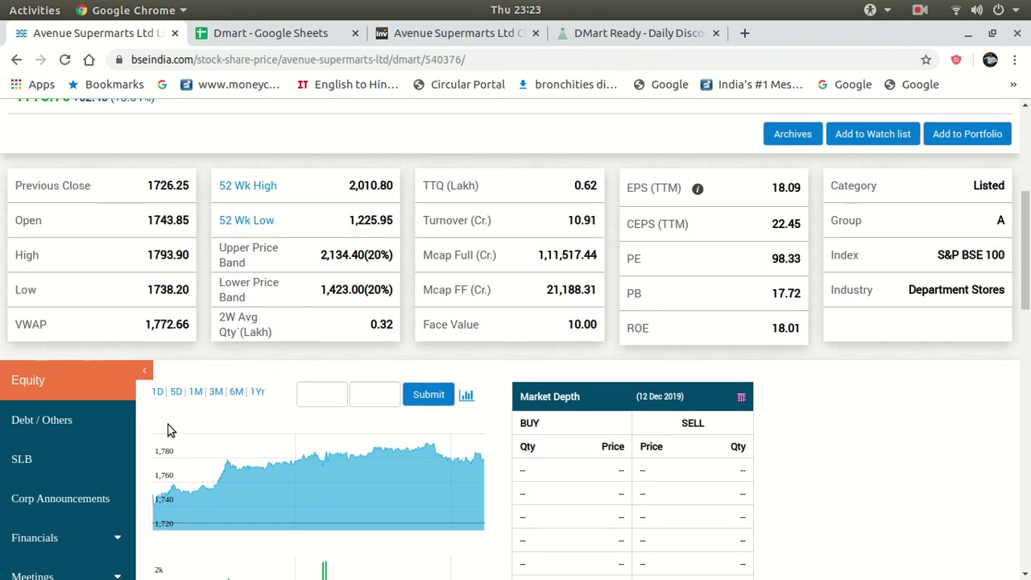
{"action": "left_click", "coordinate": [67, 414]}
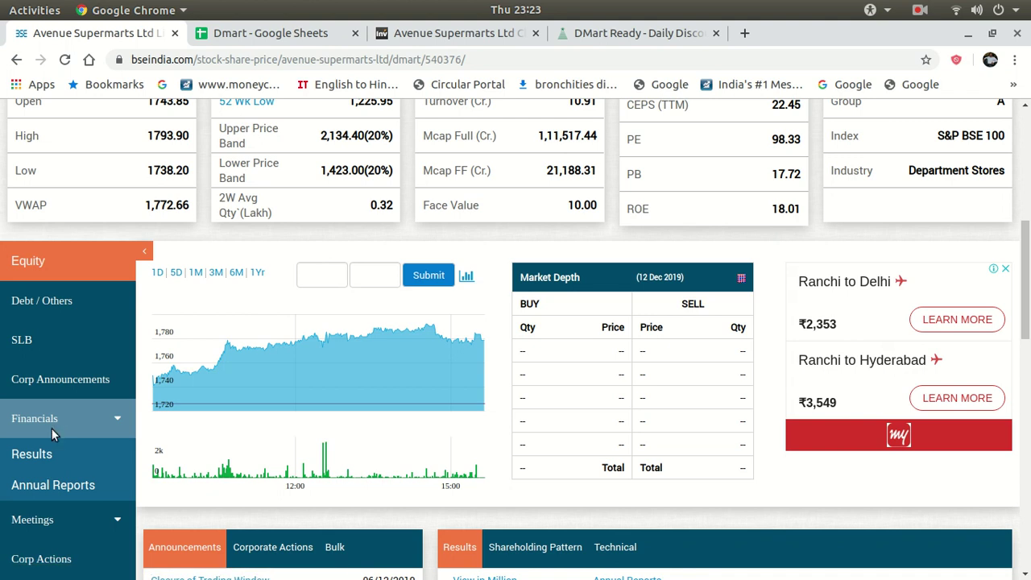
{"action": "left_click", "coordinate": [39, 456]}
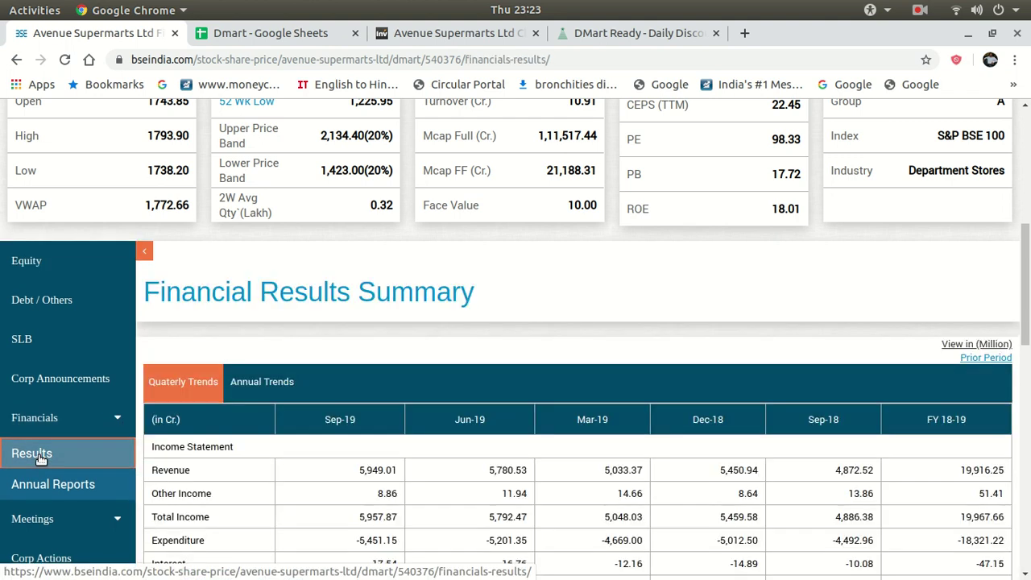
{"action": "left_click", "coordinate": [275, 380]}
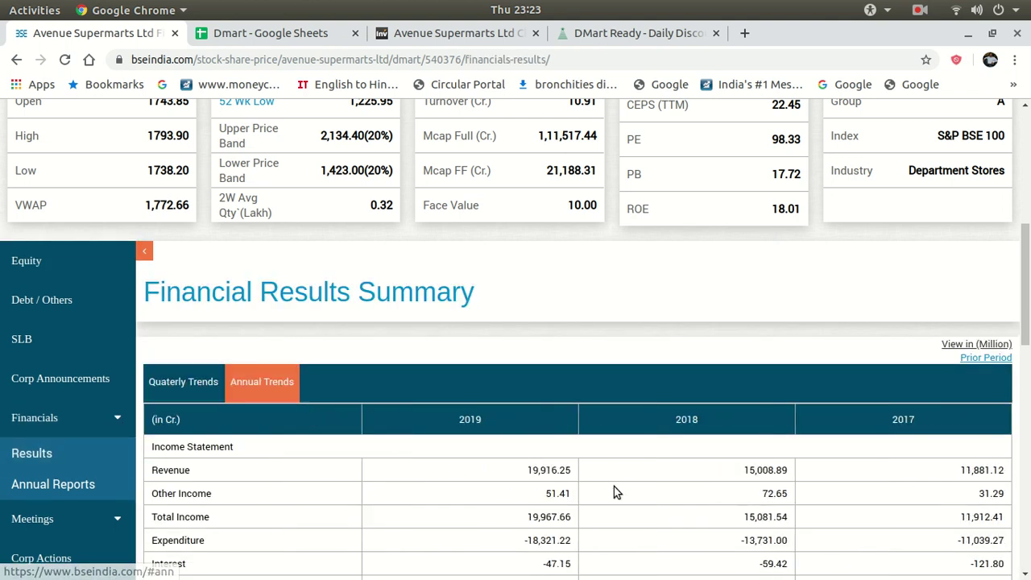
- Examine the annual income statement and highlight the 2017 revenue figure
{"action": "scroll", "coordinate": [654, 458], "scroll_direction": "down", "scroll_amount": 2}
{"action": "scroll", "coordinate": [654, 458], "scroll_direction": "down", "scroll_amount": 6}
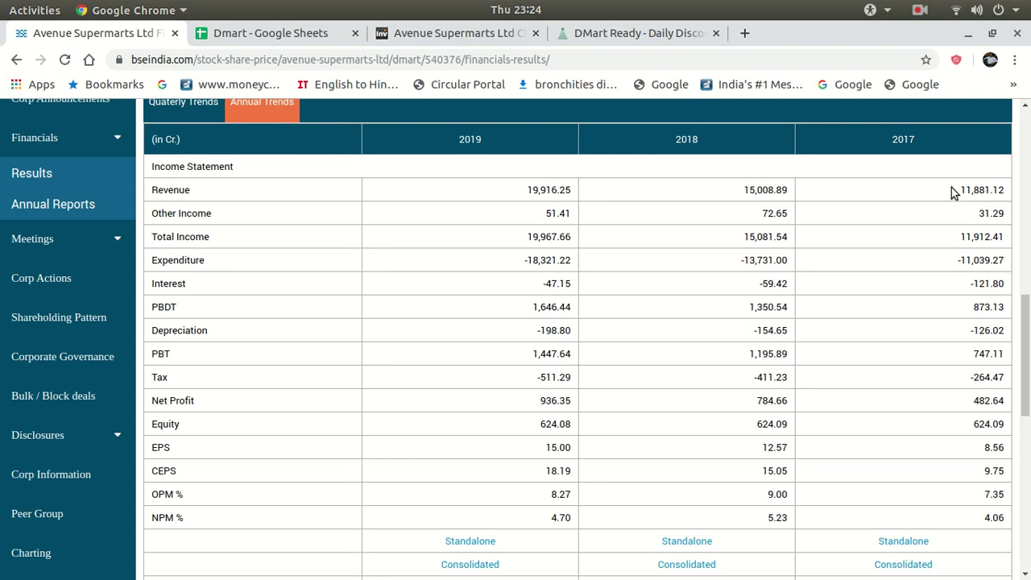
{"action": "left_click_drag", "start_coordinate": [957, 191], "coordinate": [1002, 191]}
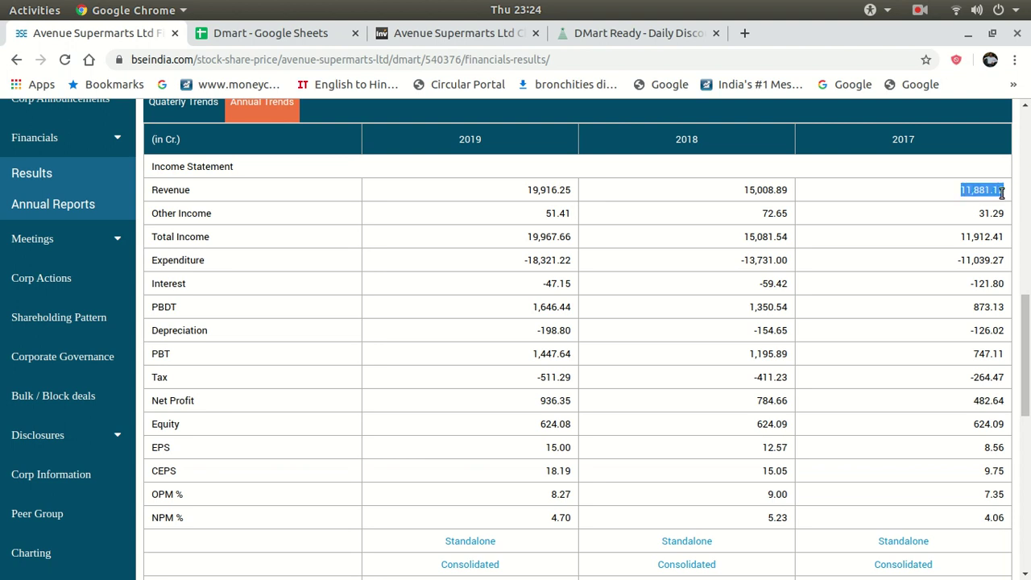
{"action": "double_click", "coordinate": [961, 191]}
- Return to the Dmart Google Sheet and review the yearly revenue, EPS, price and PE rows down to the forward projections
{"action": "left_click", "coordinate": [299, 39]}
{"action": "left_click", "coordinate": [308, 37]}
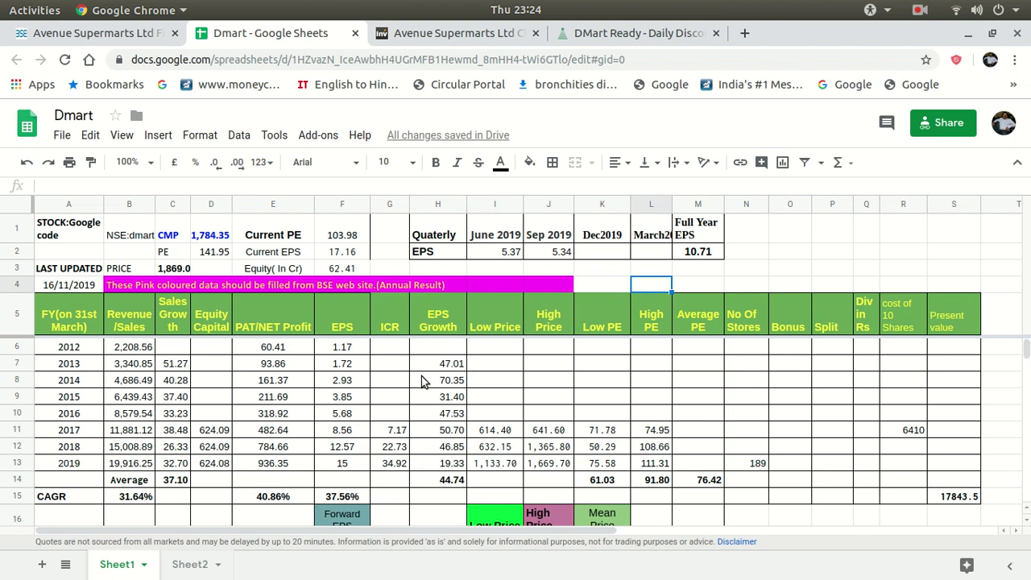
{"action": "scroll", "coordinate": [420, 379], "scroll_direction": "down", "scroll_amount": 1}
{"action": "scroll", "coordinate": [421, 379], "scroll_direction": "up", "scroll_amount": 1}
{"action": "scroll", "coordinate": [479, 457], "scroll_direction": "down", "scroll_amount": 1}
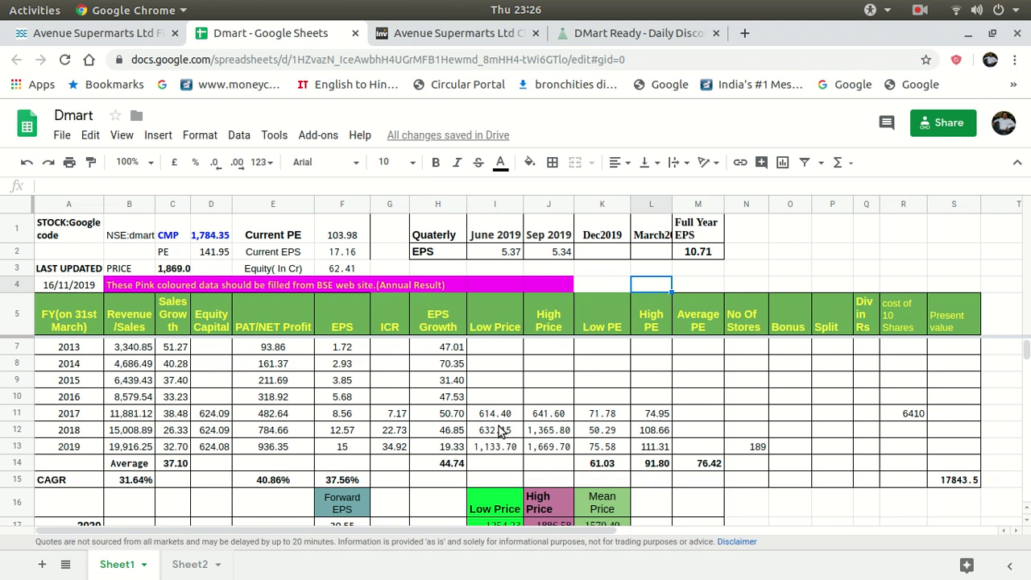
{"action": "scroll", "coordinate": [499, 430], "scroll_direction": "down", "scroll_amount": 1}
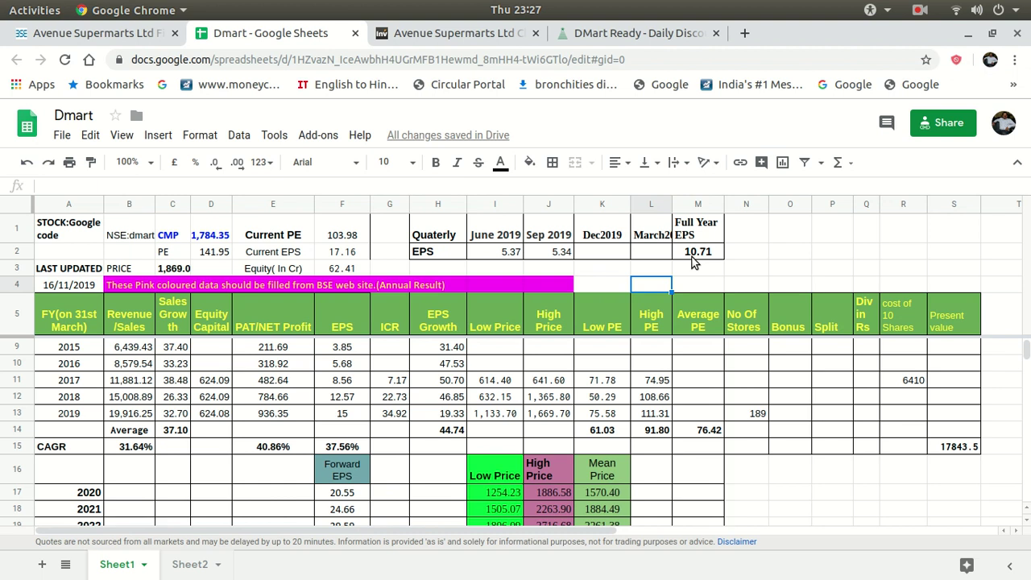
- Inspect the Forward EPS formulas for 2020 and 2021, and review the projections through 2031 and the ICR table below
{"action": "left_click", "coordinate": [342, 493]}
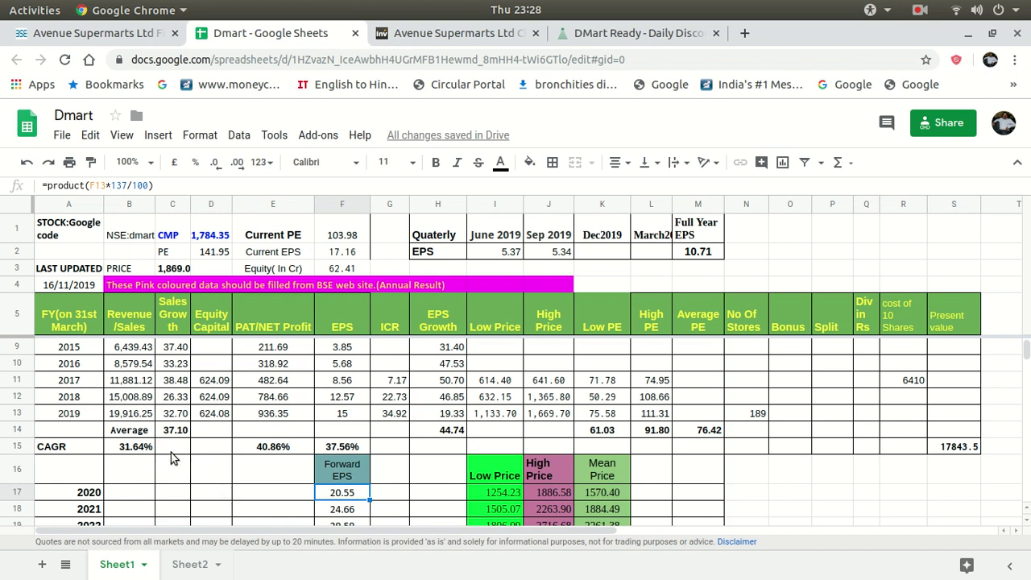
{"action": "left_click", "coordinate": [335, 510]}
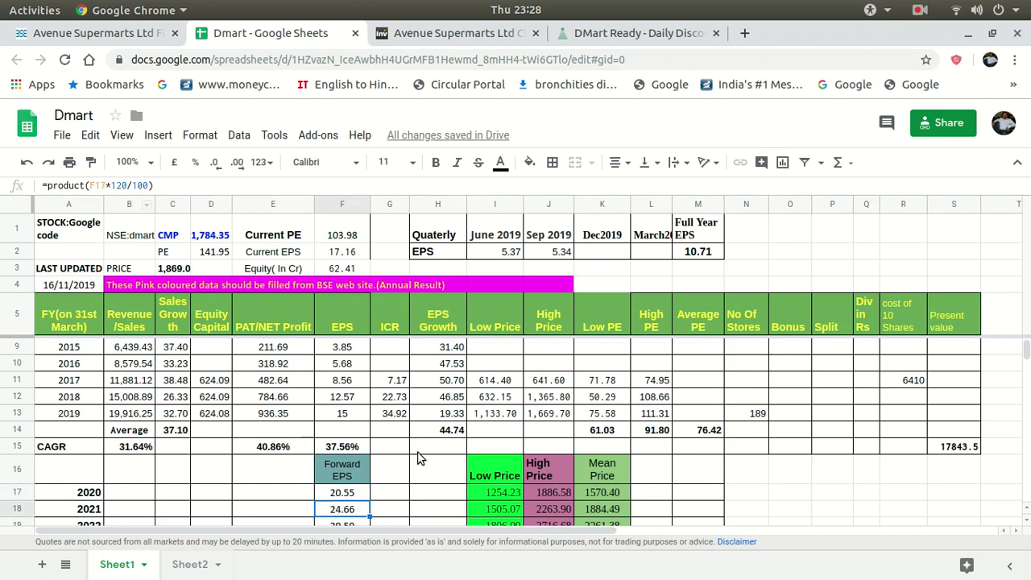
{"action": "scroll", "coordinate": [421, 458], "scroll_direction": "down", "scroll_amount": 1}
{"action": "scroll", "coordinate": [420, 458], "scroll_direction": "down", "scroll_amount": 2}
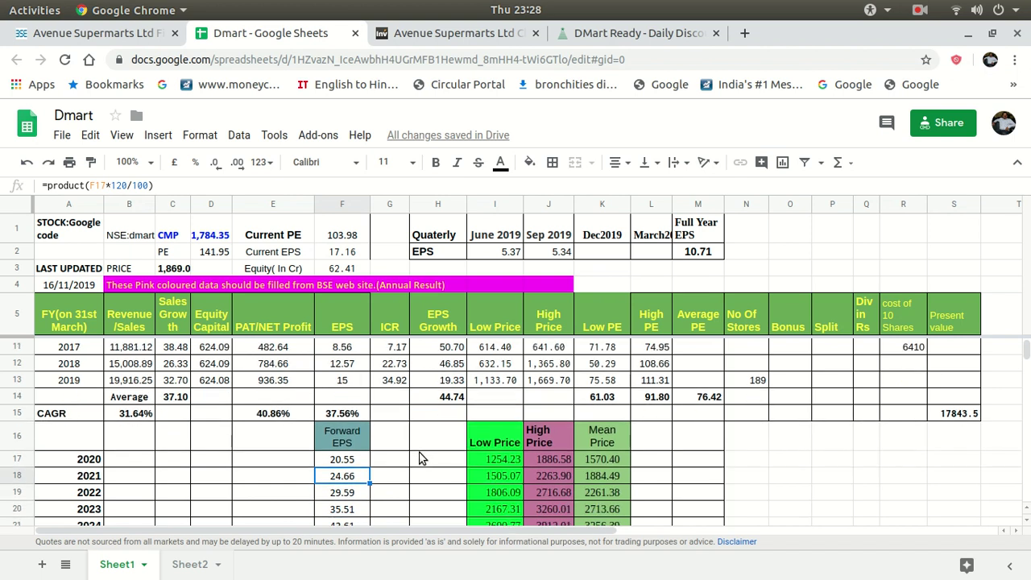
{"action": "scroll", "coordinate": [420, 458], "scroll_direction": "down", "scroll_amount": 2}
{"action": "scroll", "coordinate": [418, 458], "scroll_direction": "down", "scroll_amount": 6}
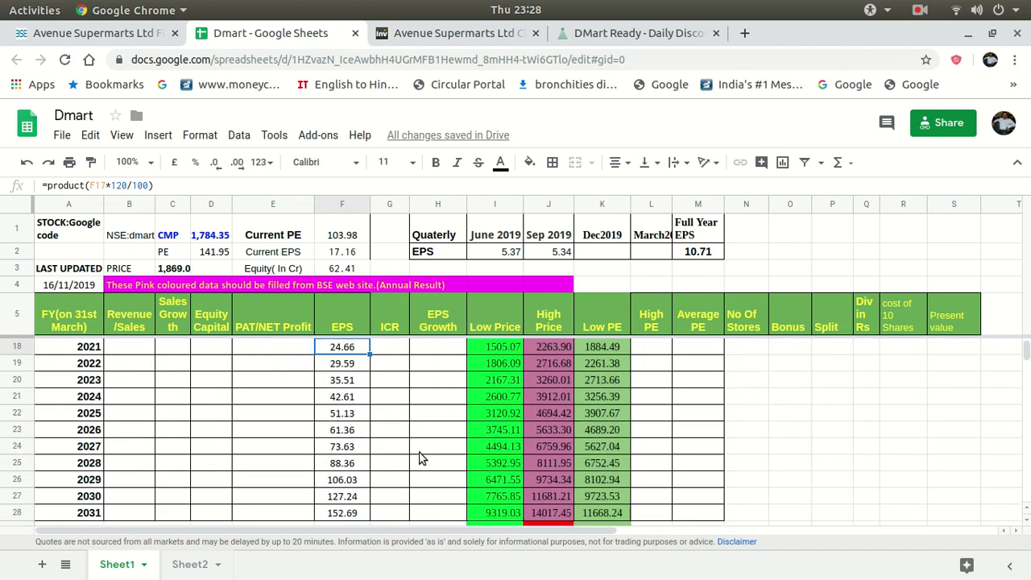
{"action": "scroll", "coordinate": [419, 458], "scroll_direction": "down", "scroll_amount": 2}
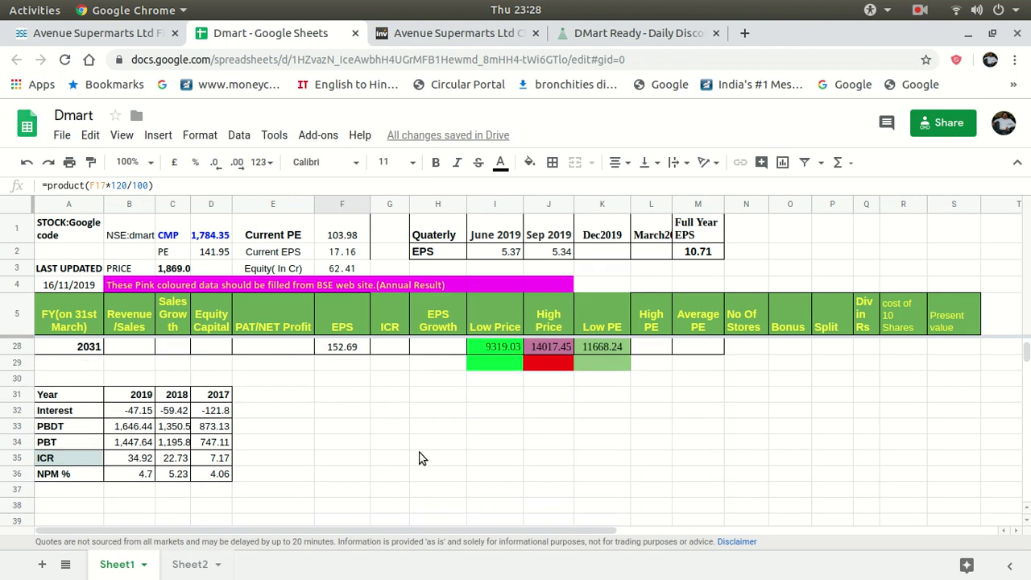
{"action": "scroll", "coordinate": [376, 379], "scroll_direction": "up", "scroll_amount": 8}
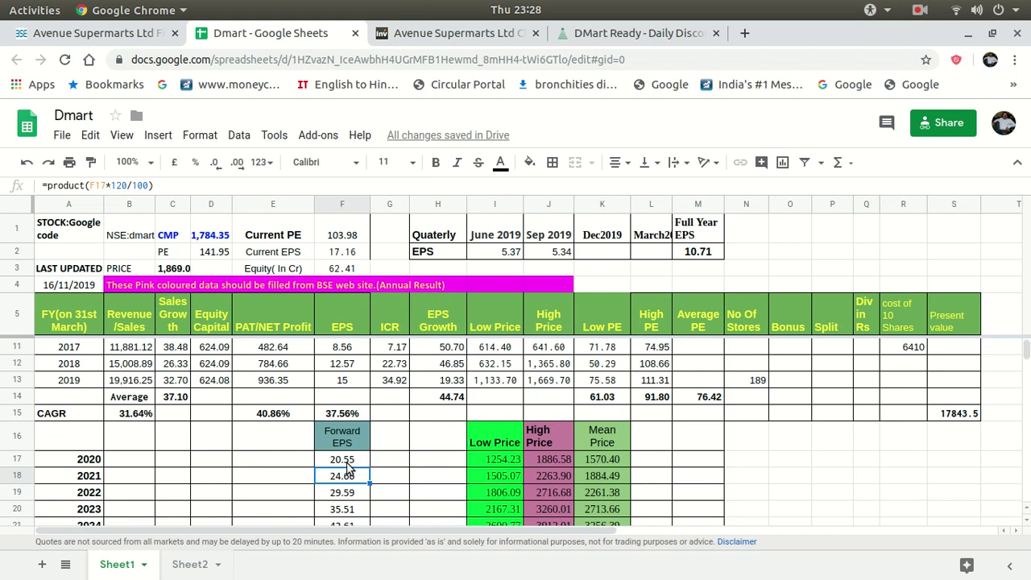
{"action": "scroll", "coordinate": [348, 468], "scroll_direction": "down", "scroll_amount": 7}
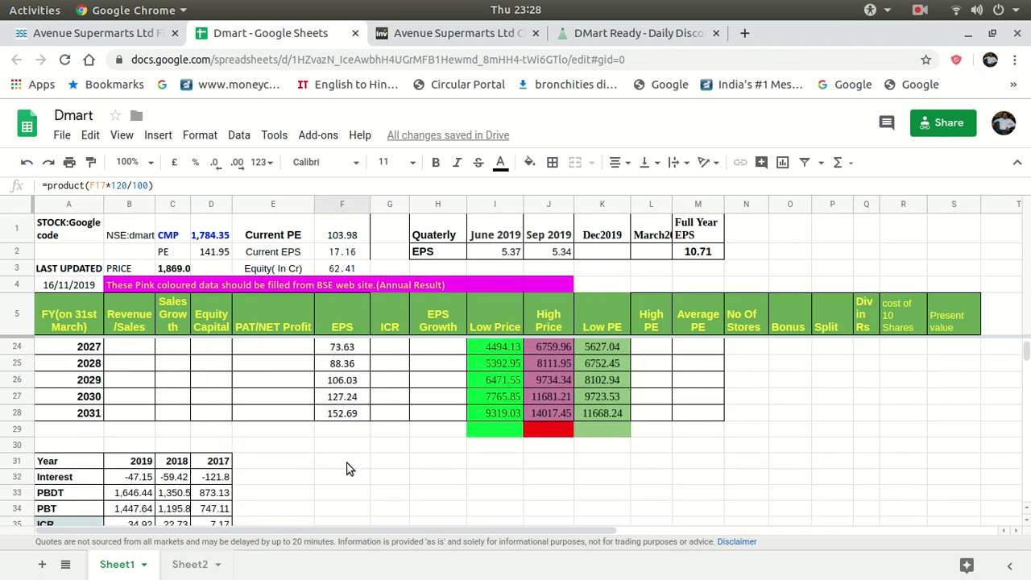
{"action": "scroll", "coordinate": [346, 468], "scroll_direction": "down", "scroll_amount": 2}
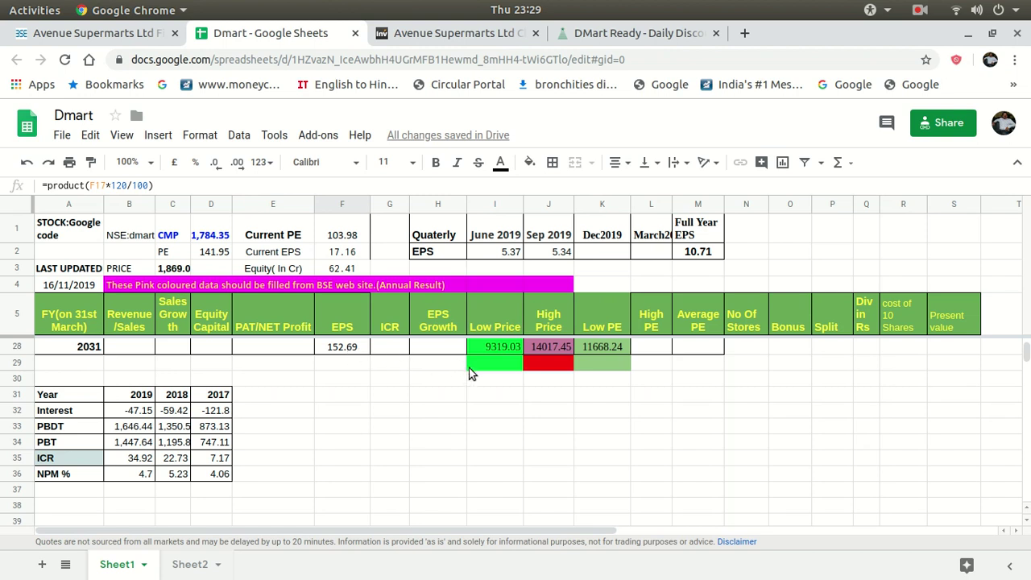
- Inspect the formula behind the 2031 Low Price projection
{"action": "left_click", "coordinate": [495, 350]}
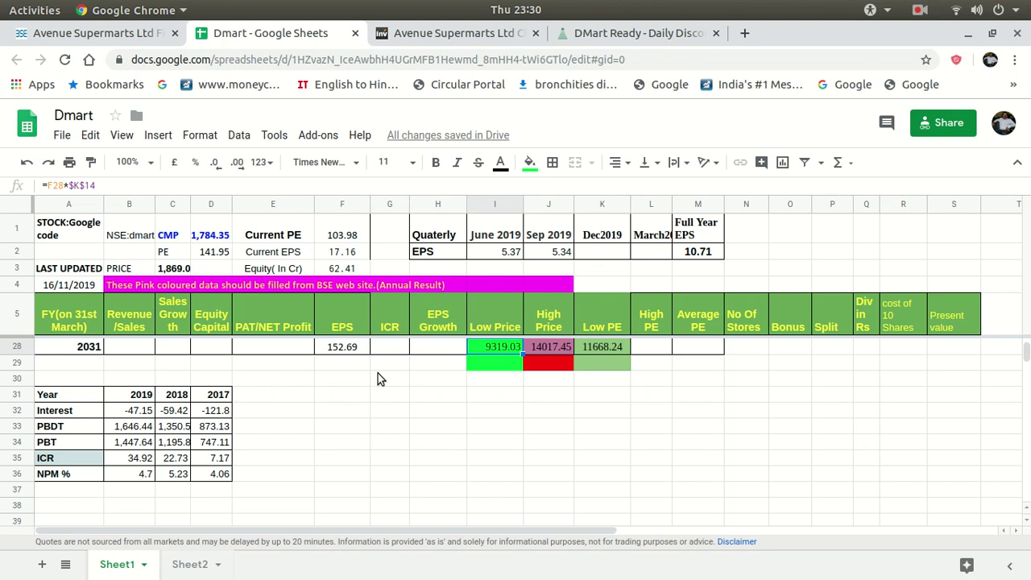
{"action": "scroll", "coordinate": [495, 395], "scroll_direction": "up", "scroll_amount": 2}
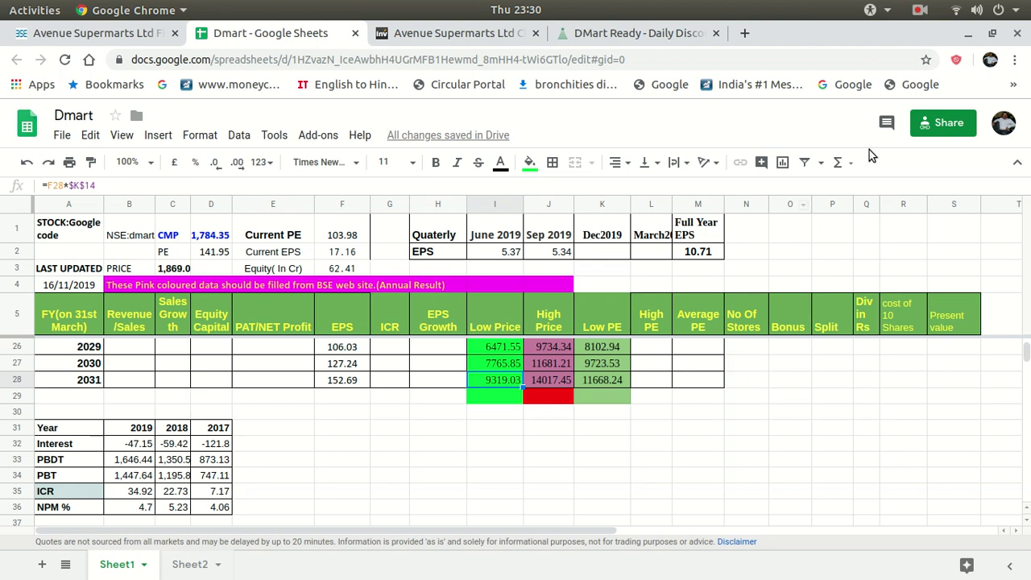
{"action": "left_click", "coordinate": [919, 9]}
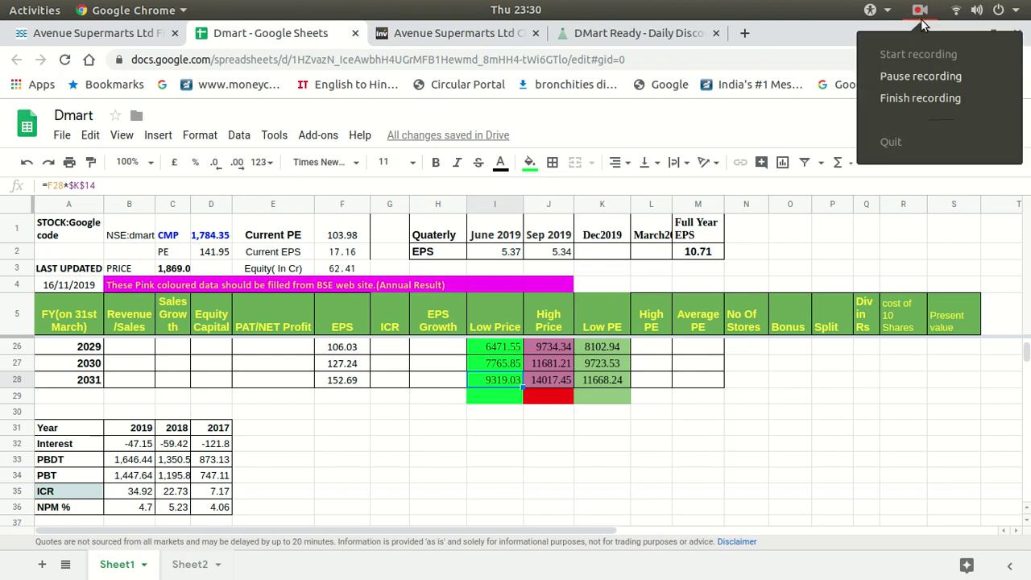